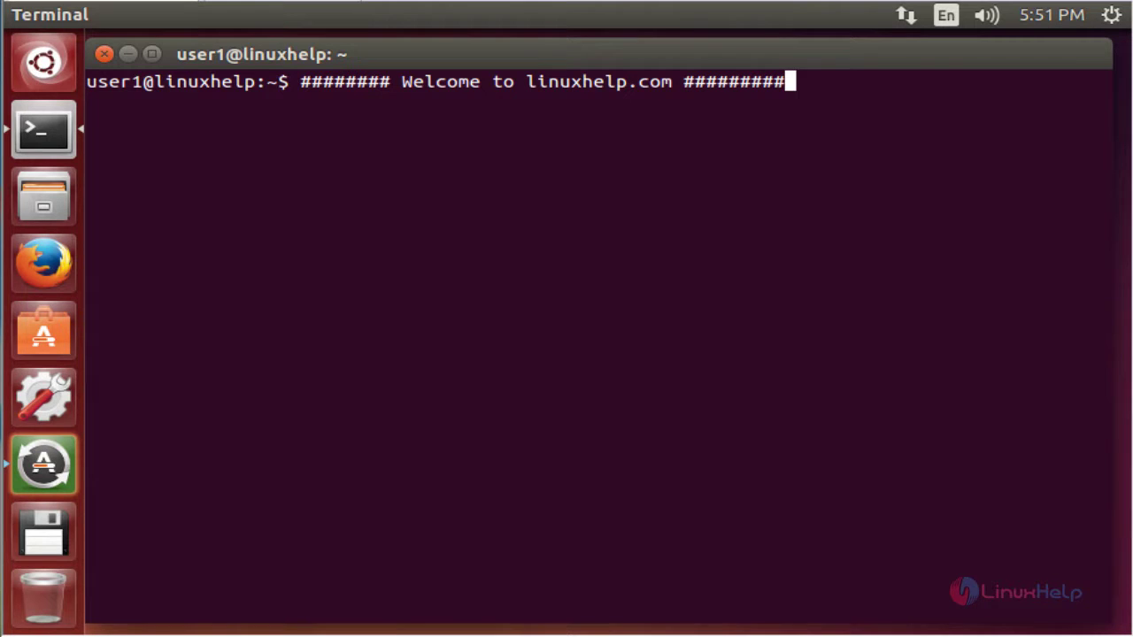
Step: Paste and run the sudo sh -c echo command adding the GetDeb repository, entering the password
key(Return)
key(Return)
right_click(712, 258)
click(771, 386)
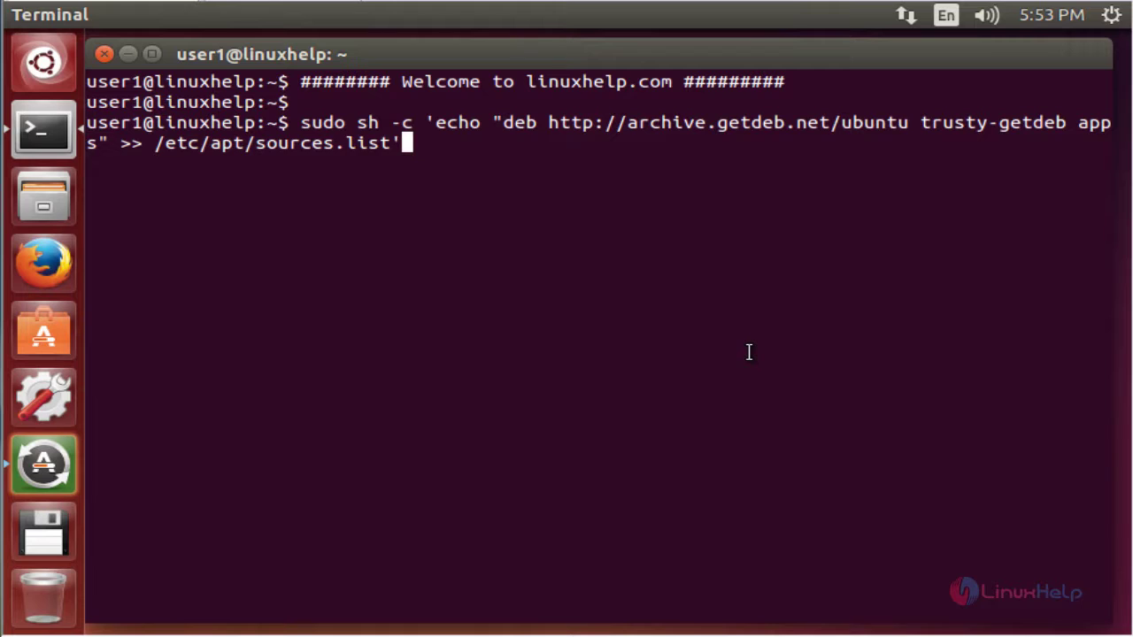
key(Return)
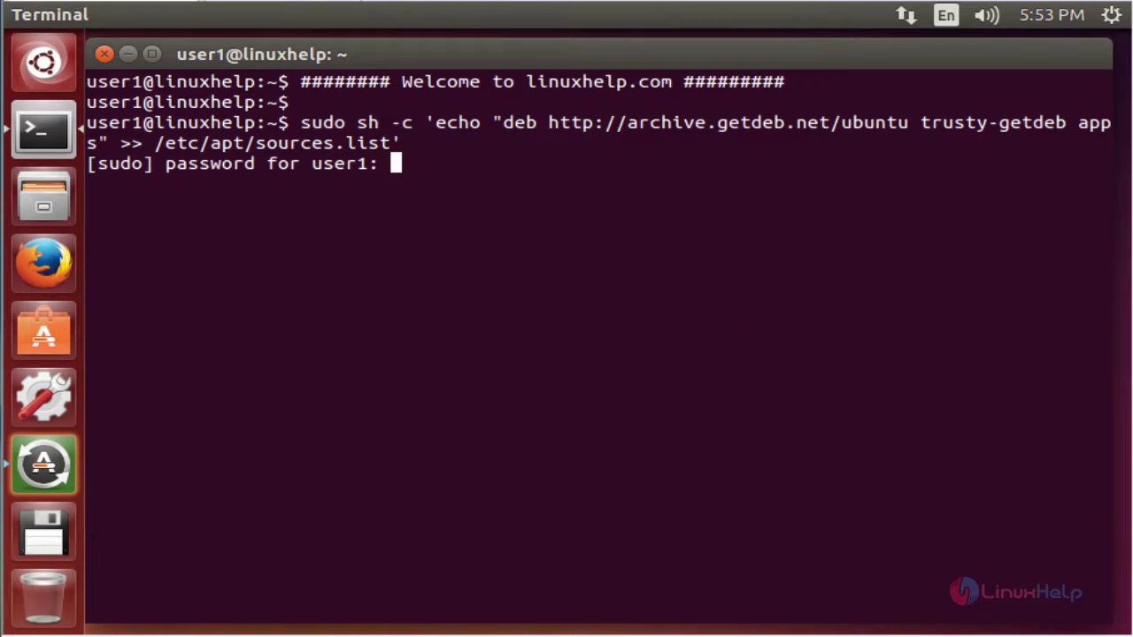
key(Return)
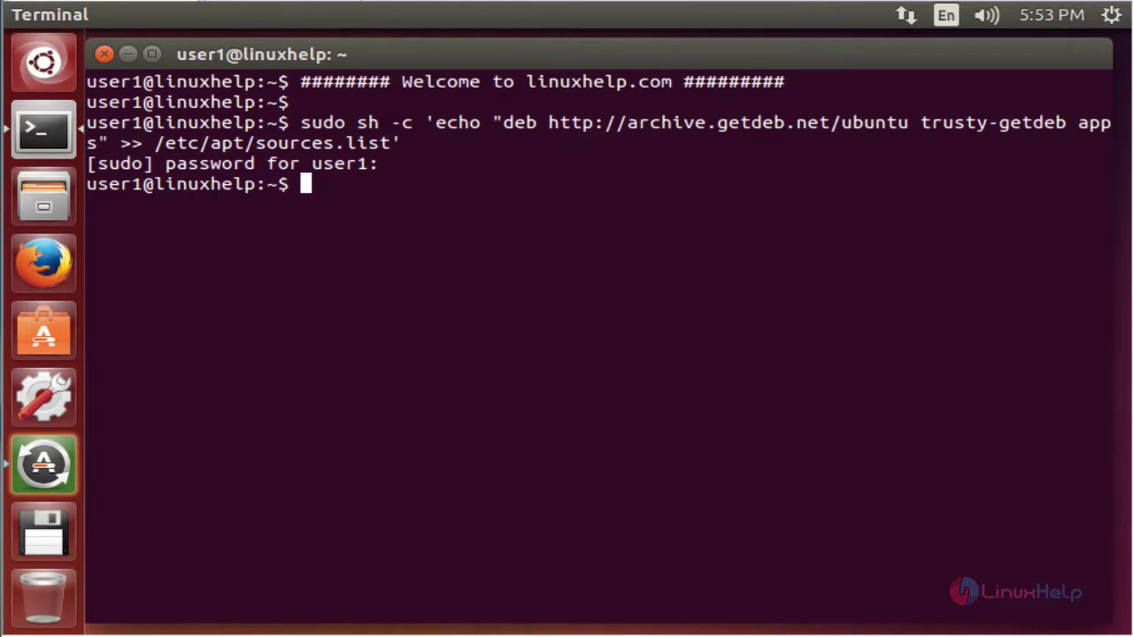
key(Return)
Step: Import the GetDeb archive key with wget and apt-key add, then type sudo apt-get update
right_click(629, 322)
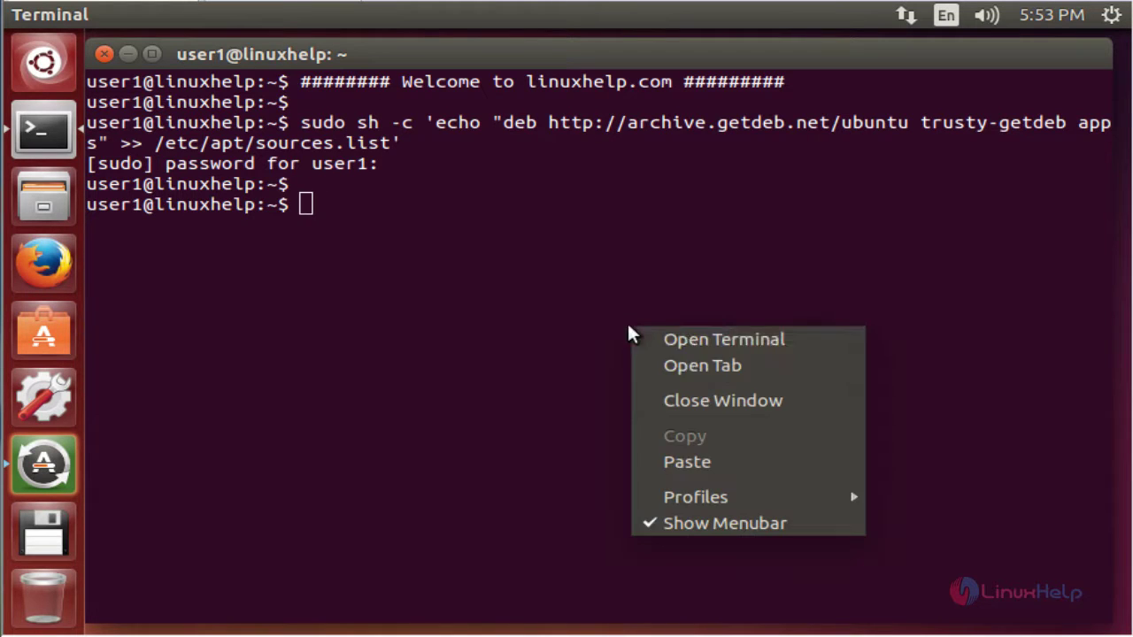
click(711, 460)
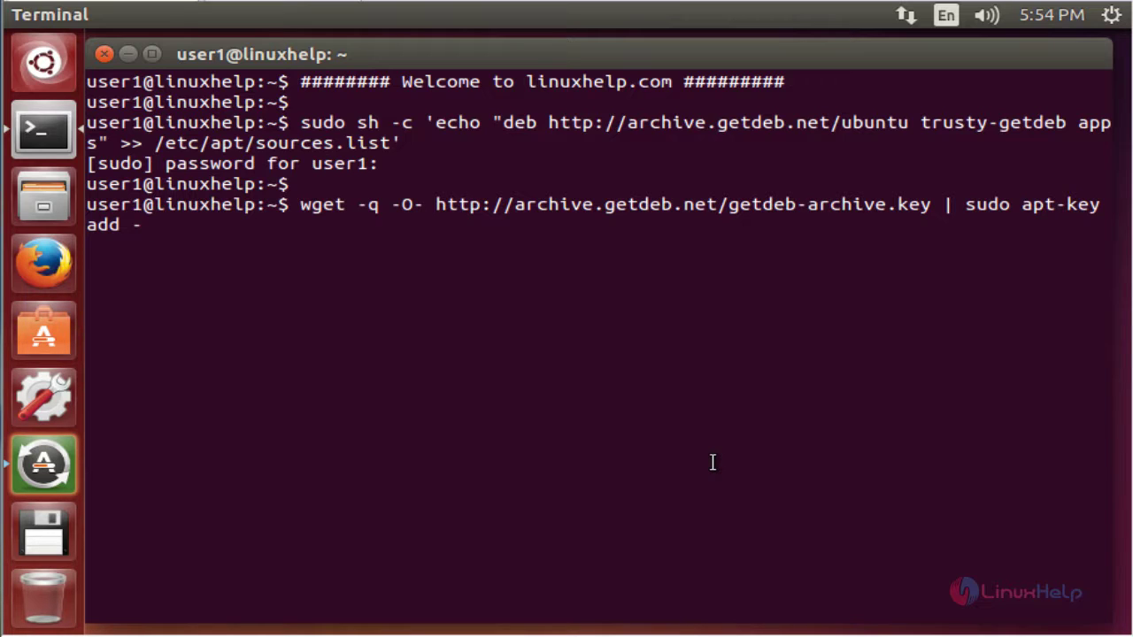
key(Return)
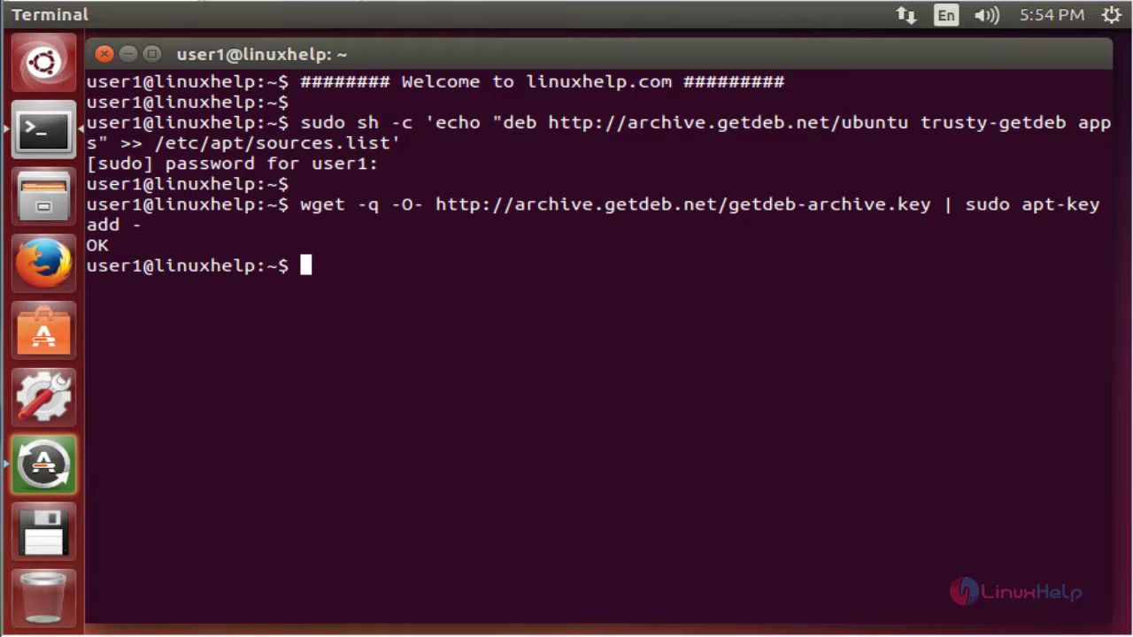
key(Return)
text(sudo)
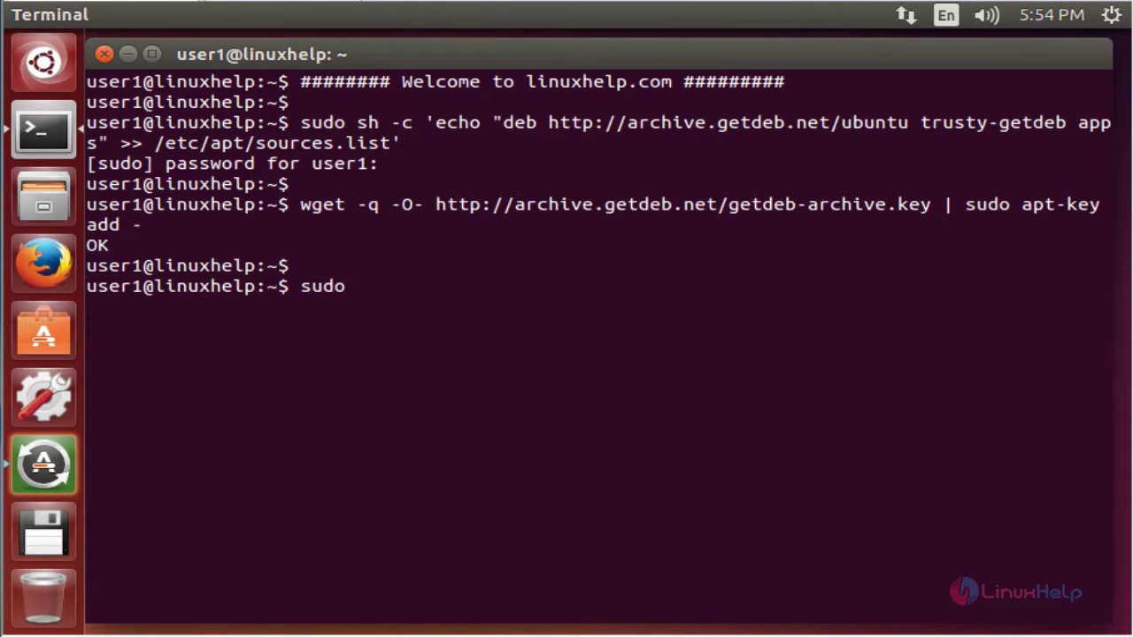
text( apt-get update)
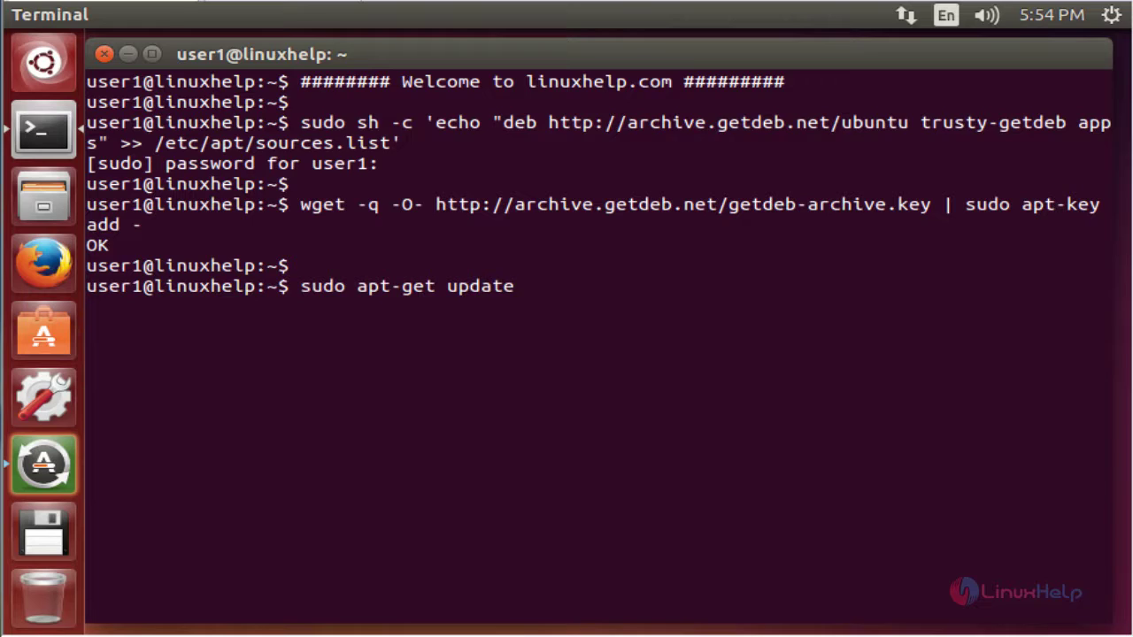
Step: Run apt-get update, then install dukto 6.0-1~getdeb1 with sudo apt-get install dukto
key(Return)
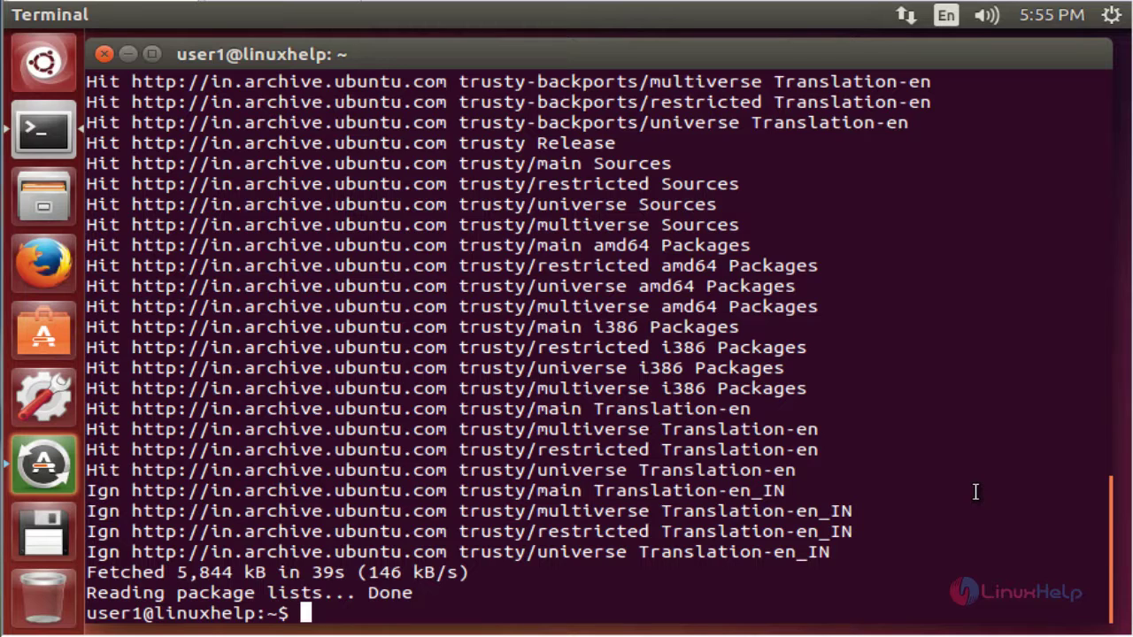
key(Return)
key(Return)
text(sudo a)
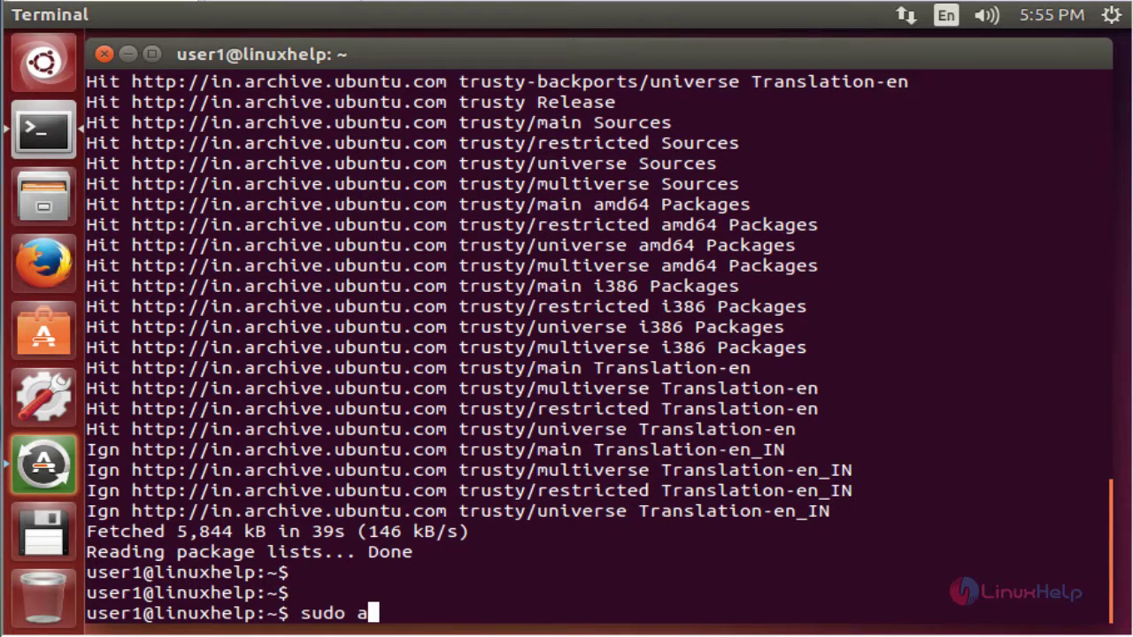
text(pt-get inst)
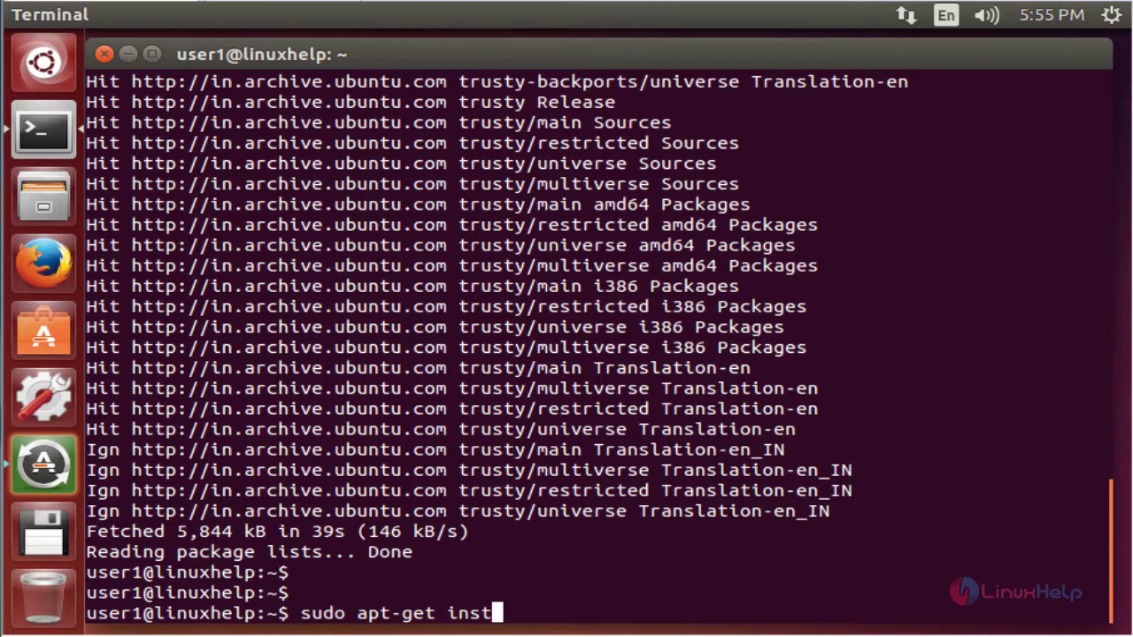
text(all dukto)
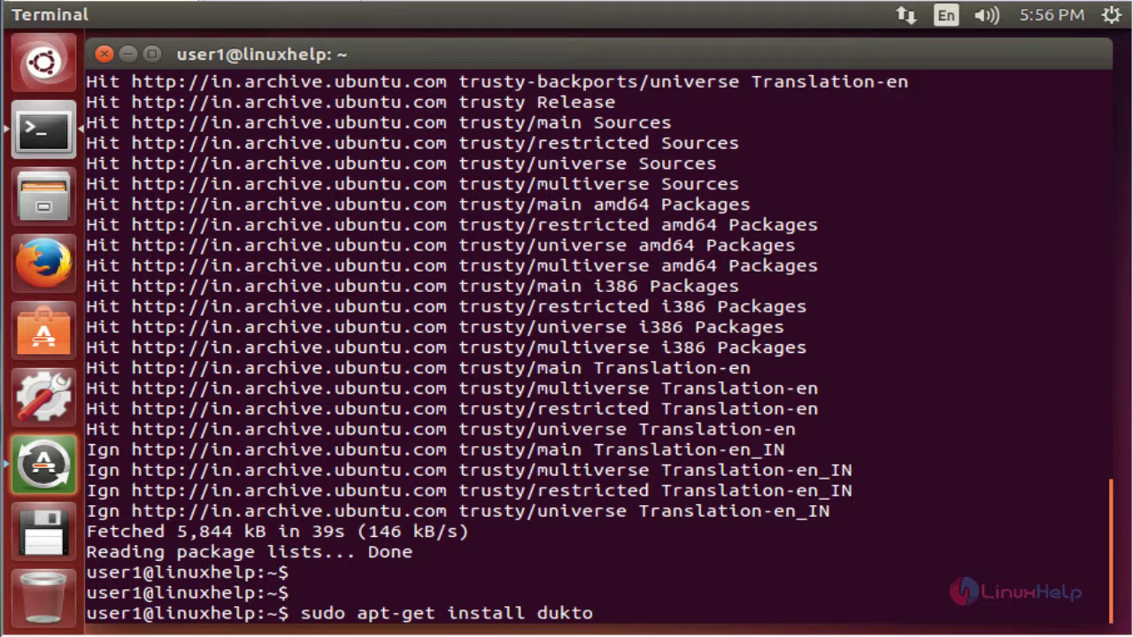
key(Return)
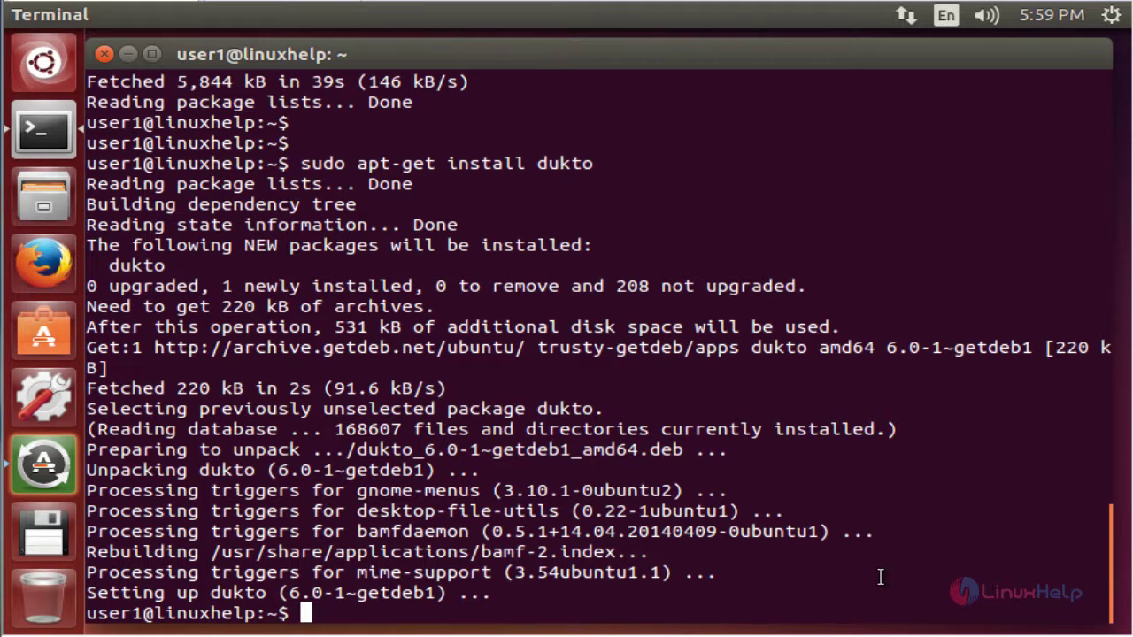
key(Return)
Step: Launch dukto from Terminal and accept its disclaimer
text(dukto)
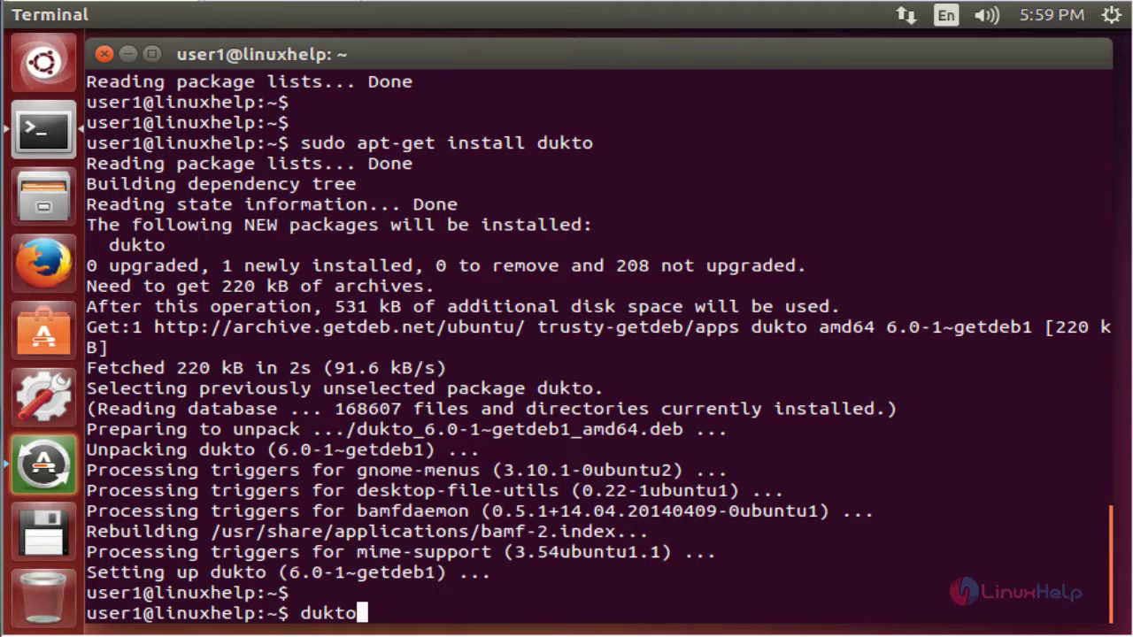
key(Return)
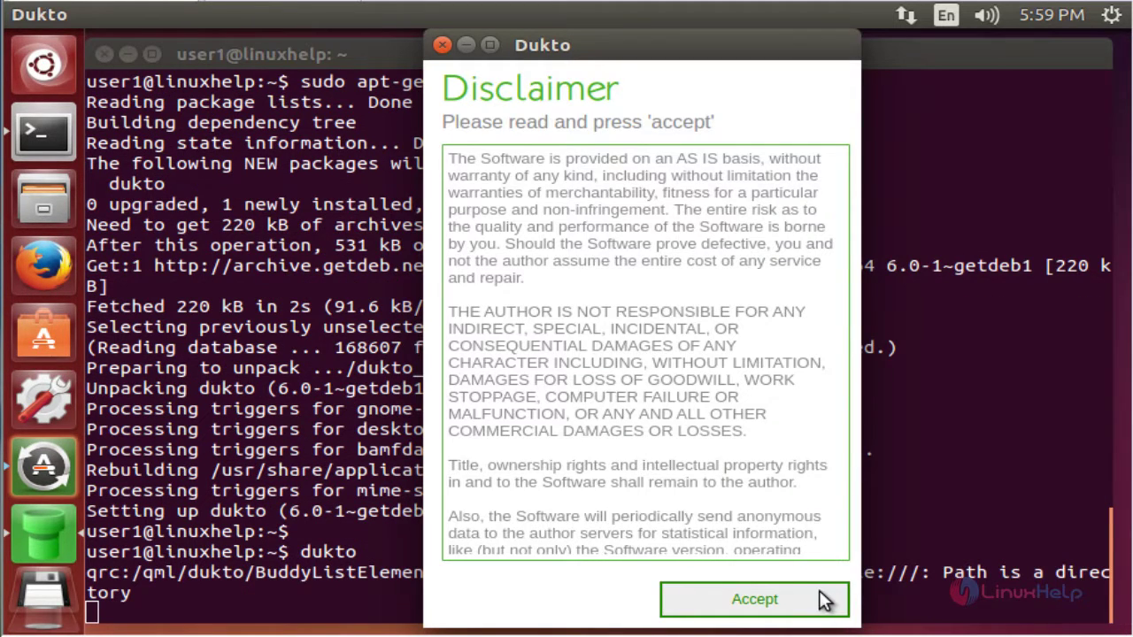
click(819, 591)
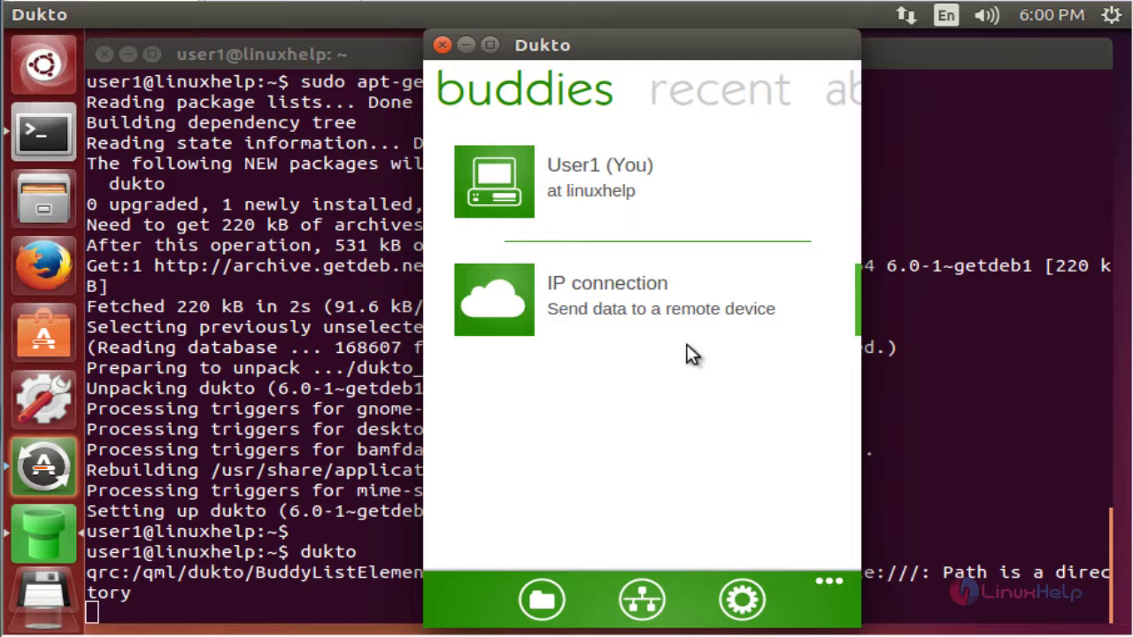
Step: Check the received-files folder, /home/user1, and note this machine's IP, 192.168.7.157
click(548, 581)
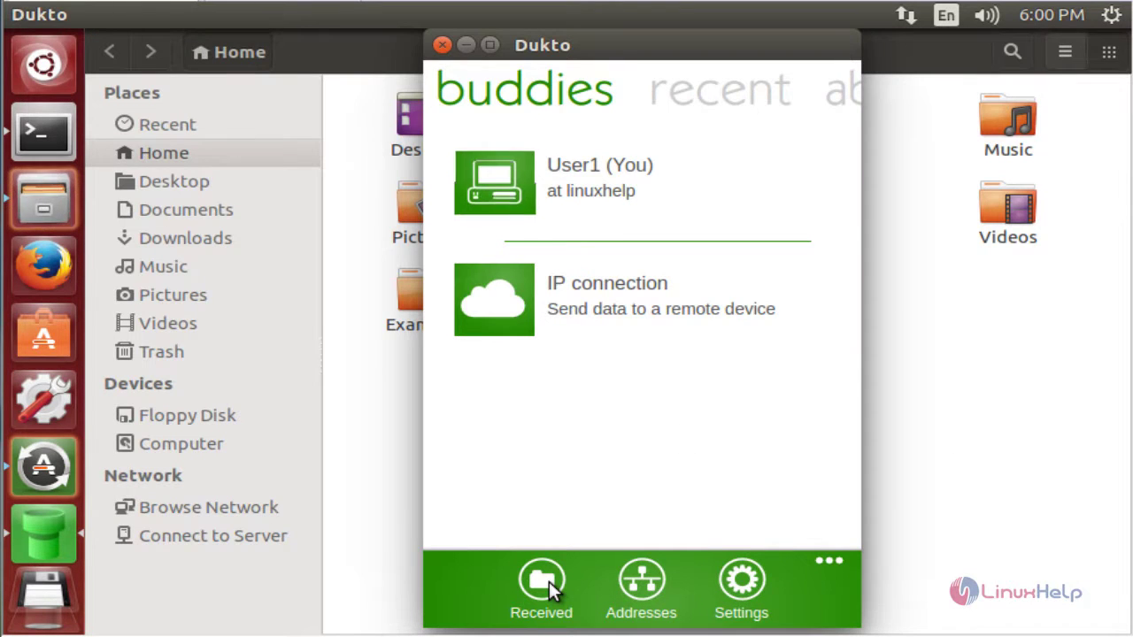
click(391, 458)
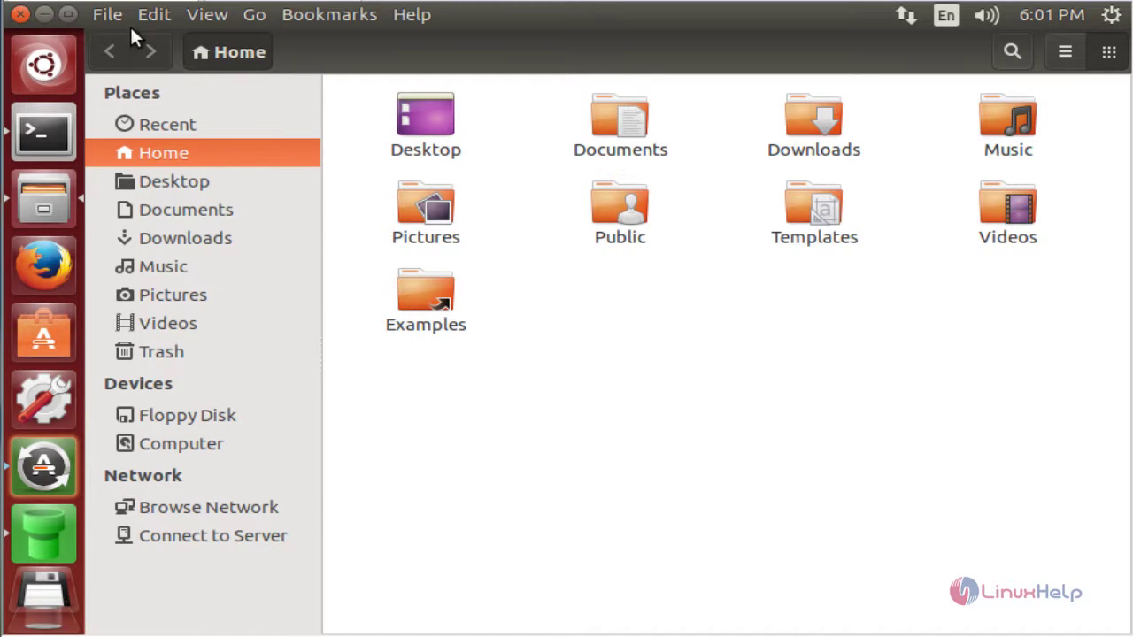
click(47, 12)
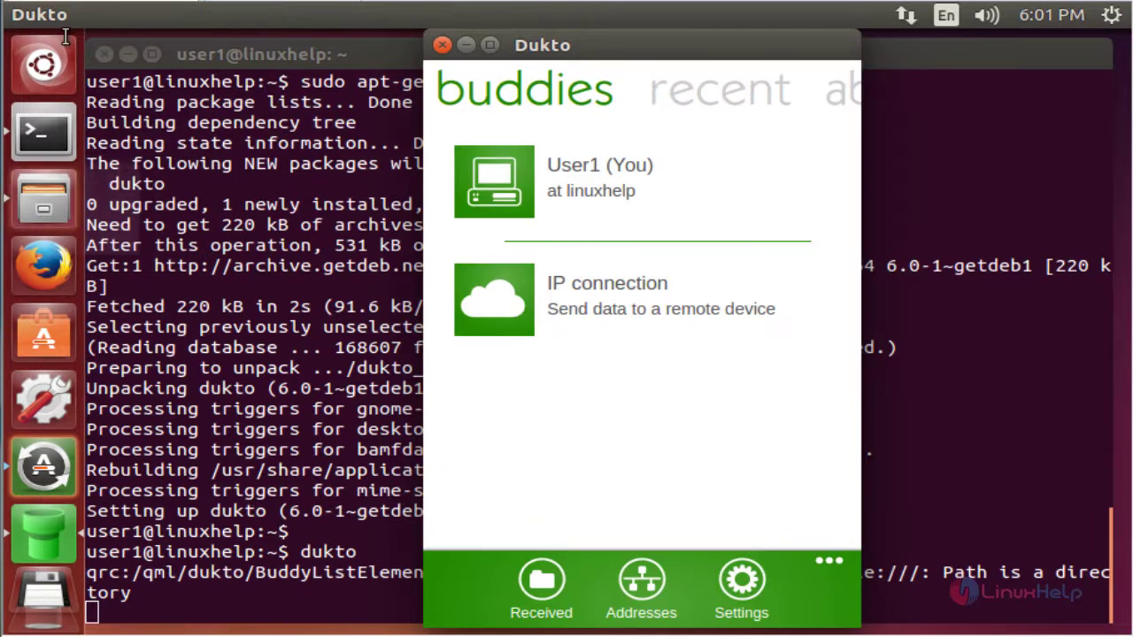
click(646, 581)
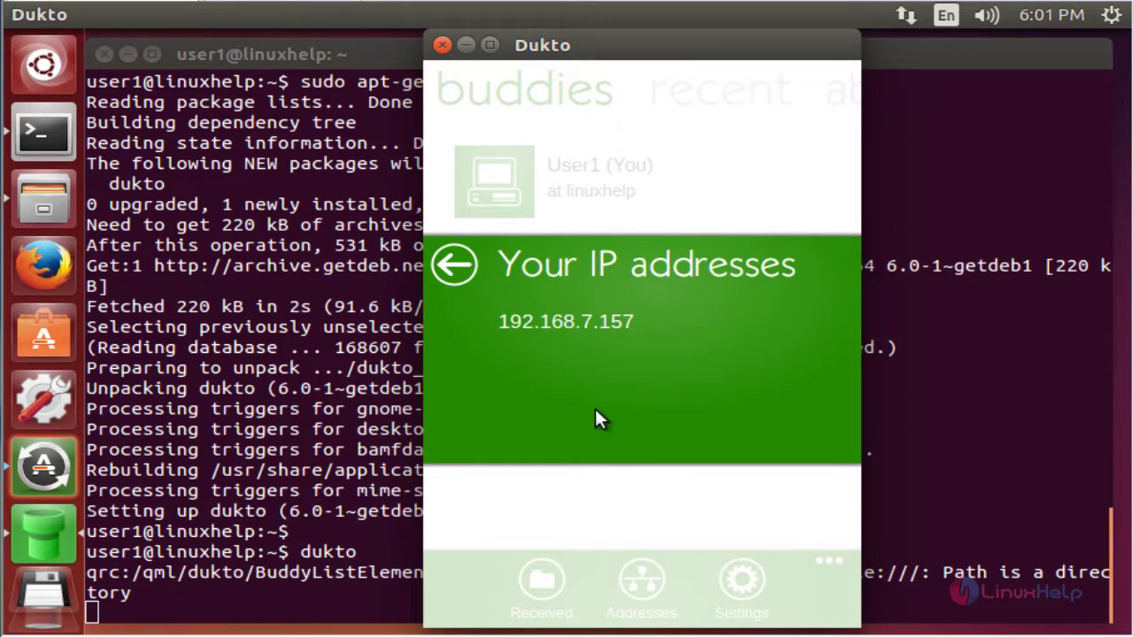
click(457, 260)
Step: In Dukto settings, change the received-files folder to /home/user1/Desktop
click(742, 585)
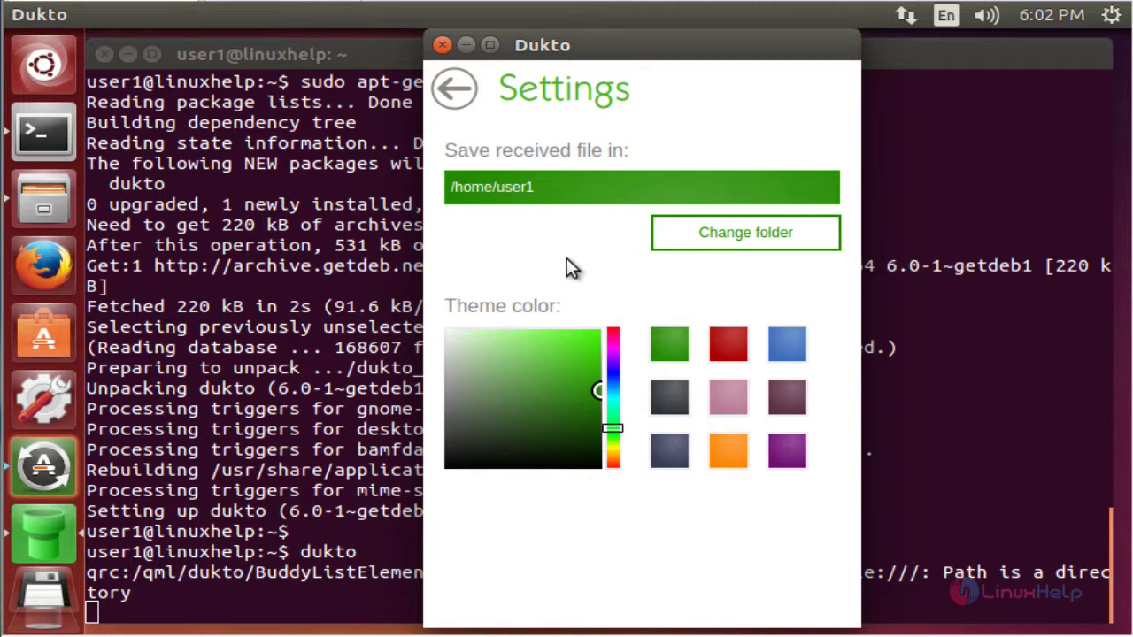
click(707, 238)
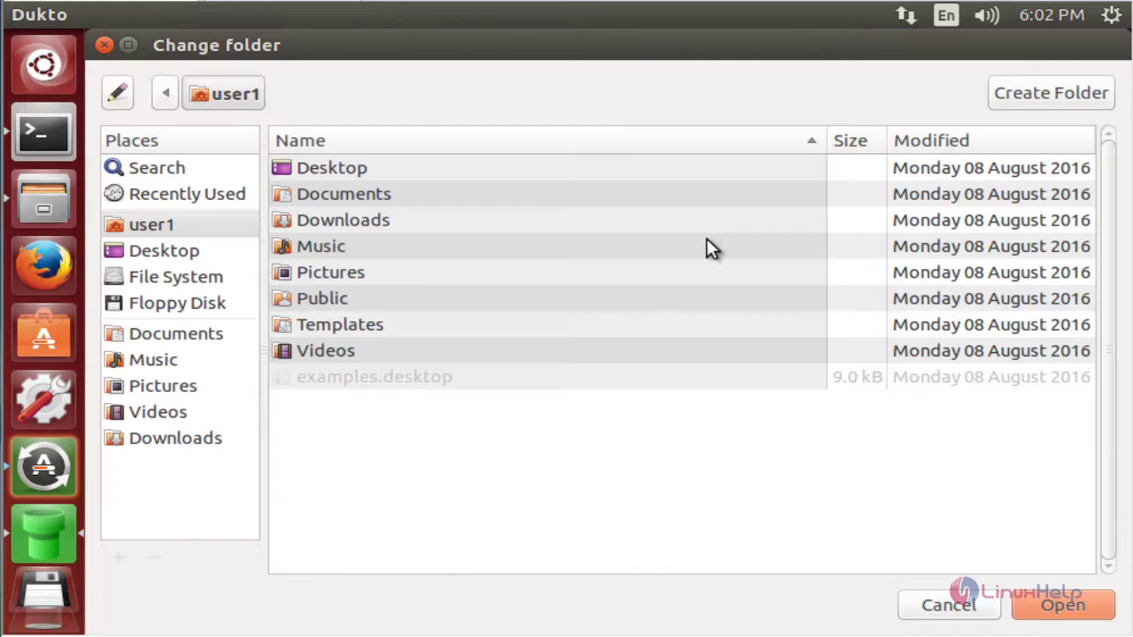
double_click(376, 177)
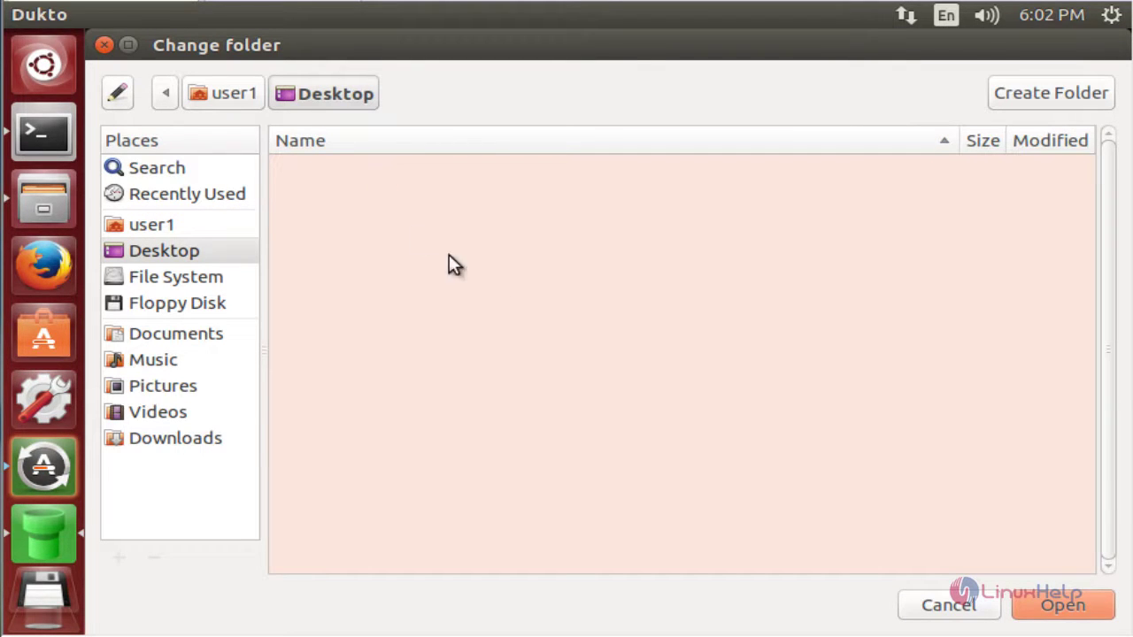
click(1069, 603)
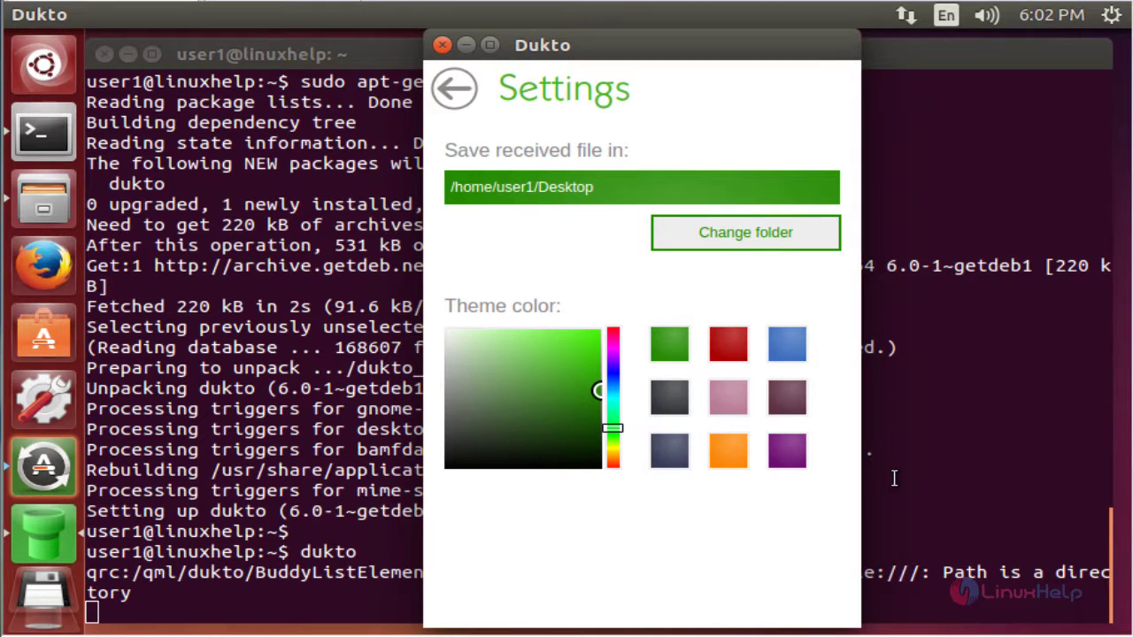
Step: Back on the buddies list, open the empty Desktop folder in Files and minimize Dukto
click(455, 90)
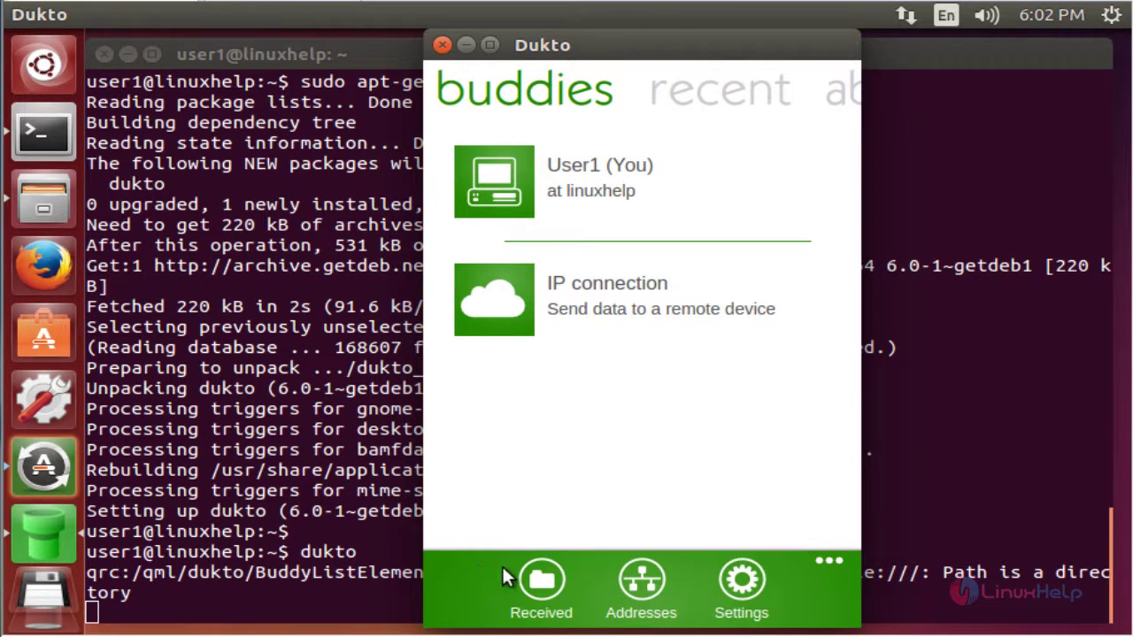
click(544, 580)
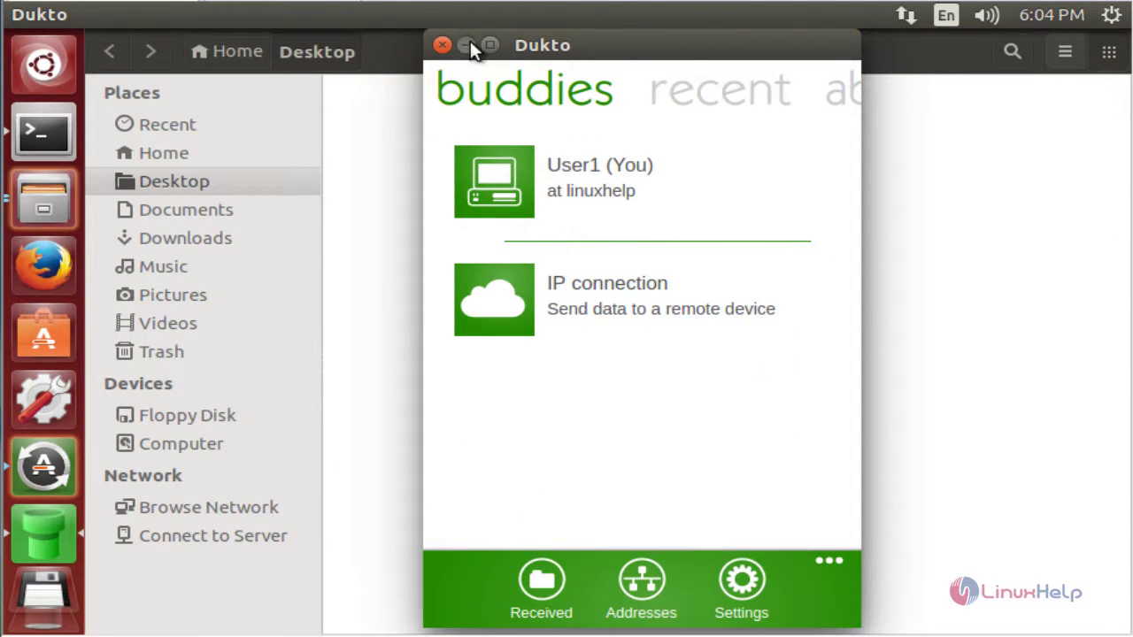
click(466, 43)
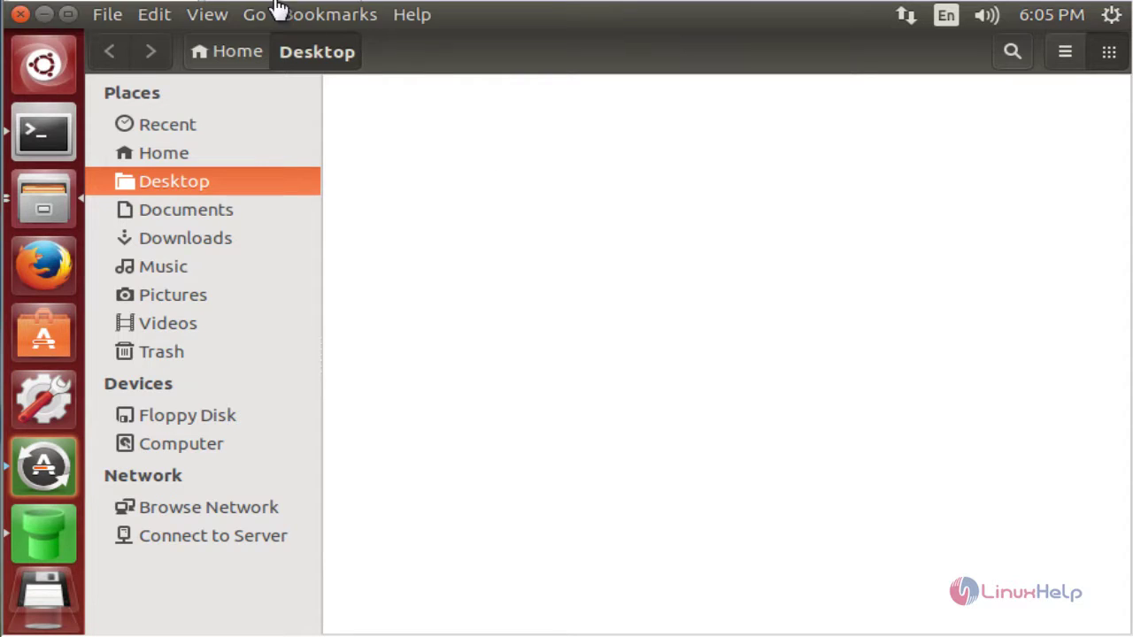
Step: Unlock the server2 session with the account password
key(ctrl+alt+l)
text(123)
key(Return)
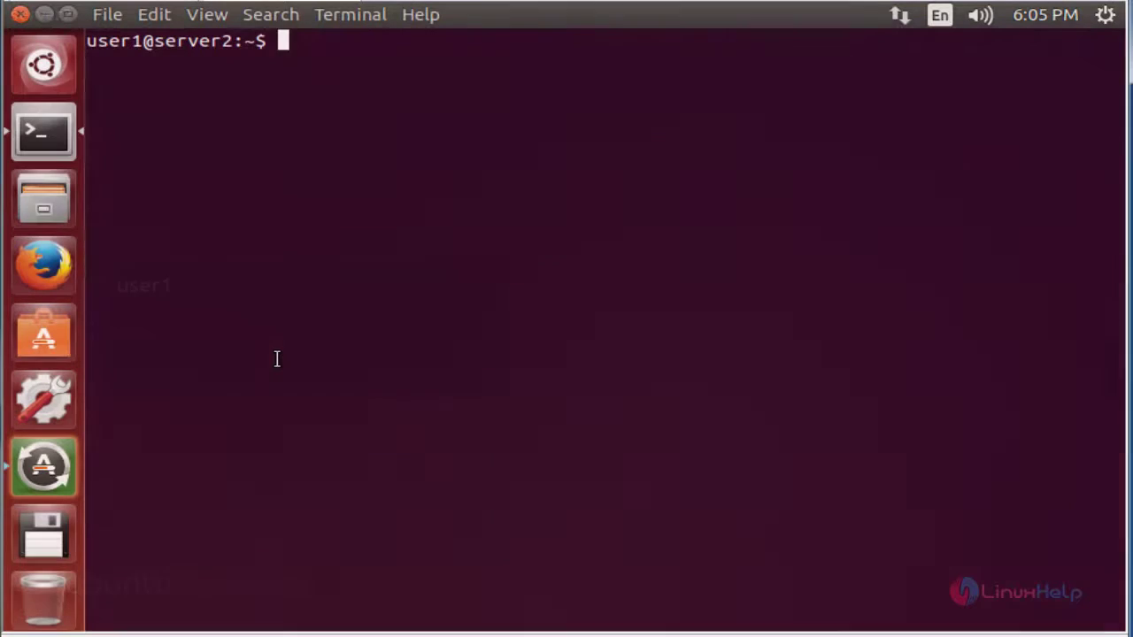
Step: Paste and run the getdeb repository command and the wget key import, entering the sudo password
right_click(564, 213)
click(633, 355)
key(Return)
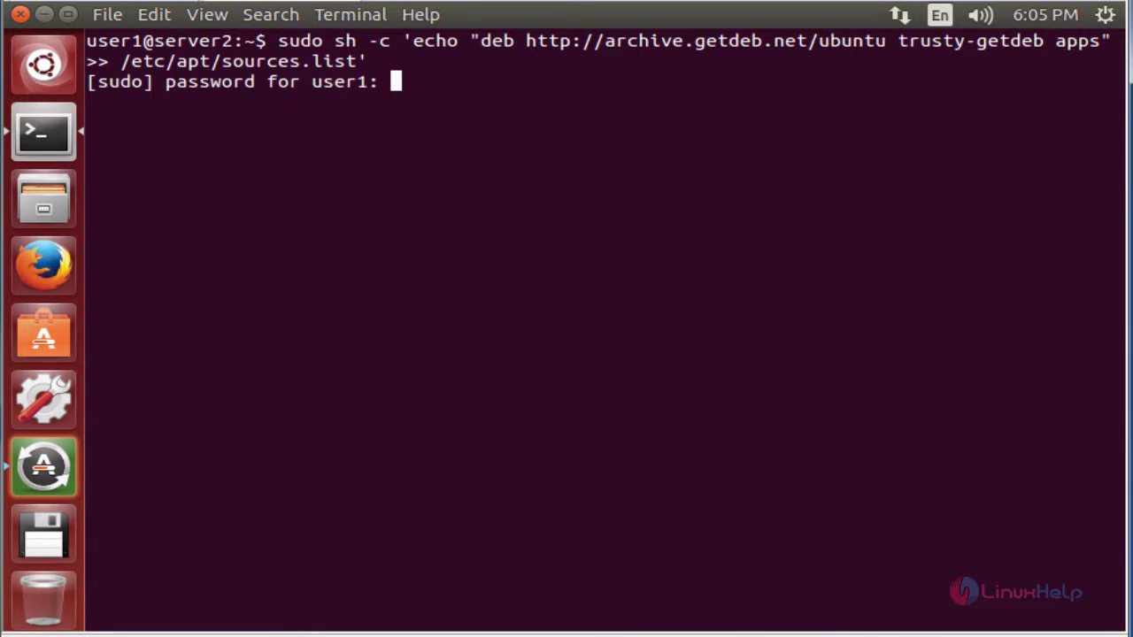
text(123)
key(Return)
right_click(663, 303)
click(700, 434)
key(Return)
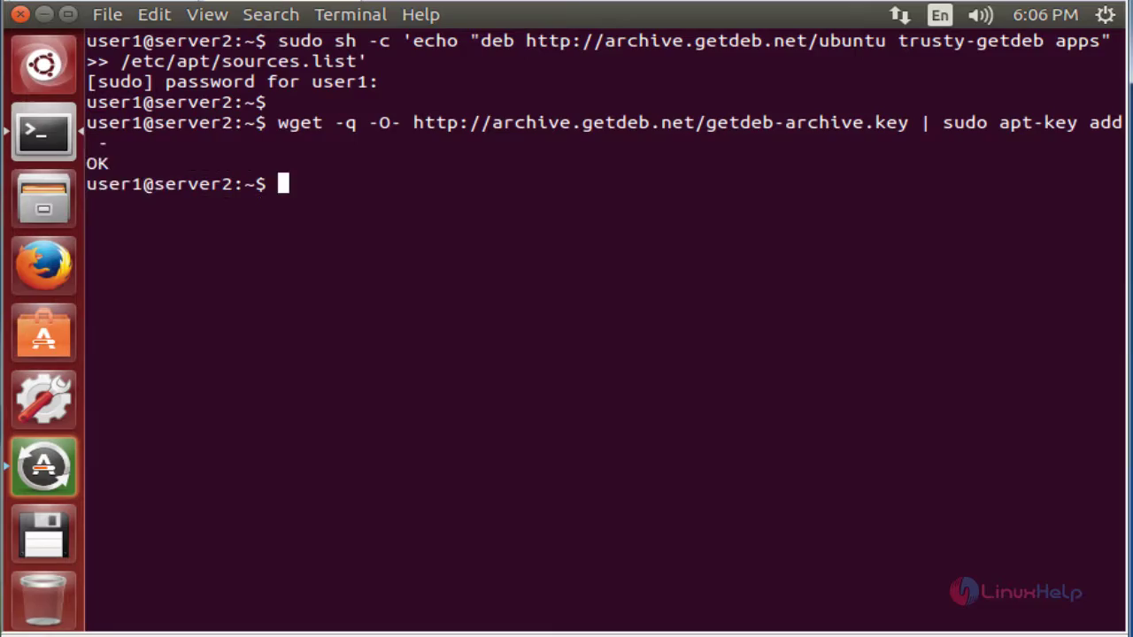
Step: Refresh the package lists with sudo apt-get update
right_click(618, 360)
click(703, 502)
key(Return)
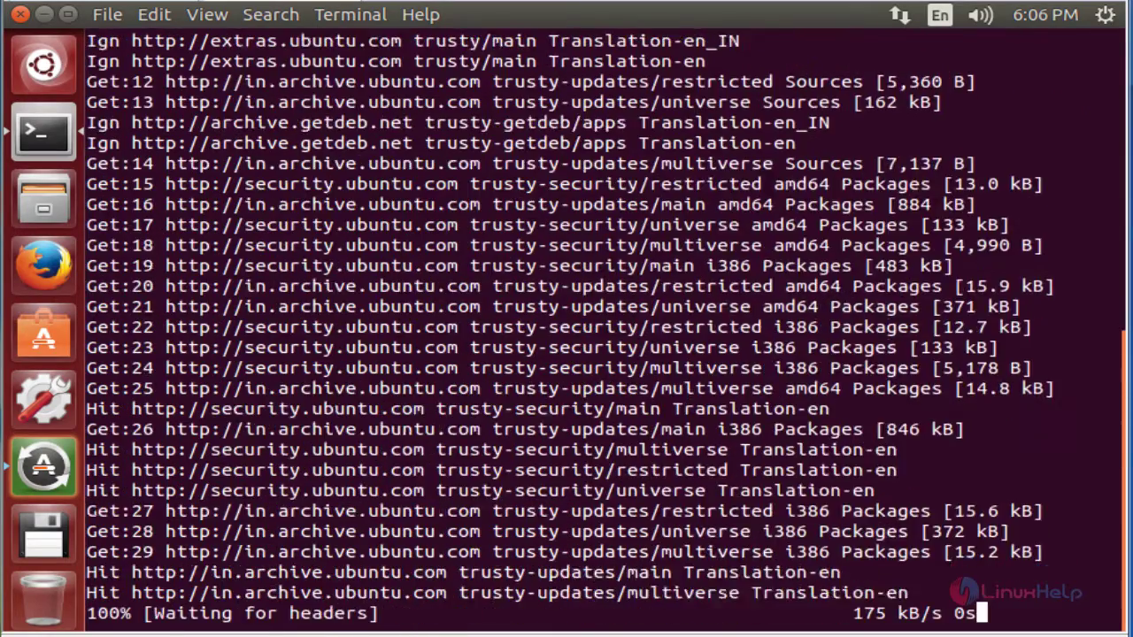
key(Return)
key(Return)
Step: Install dukto 6.0-1~getdeb1 with apt-get and launch it with the dukto command
right_click(807, 337)
click(892, 479)
key(Return)
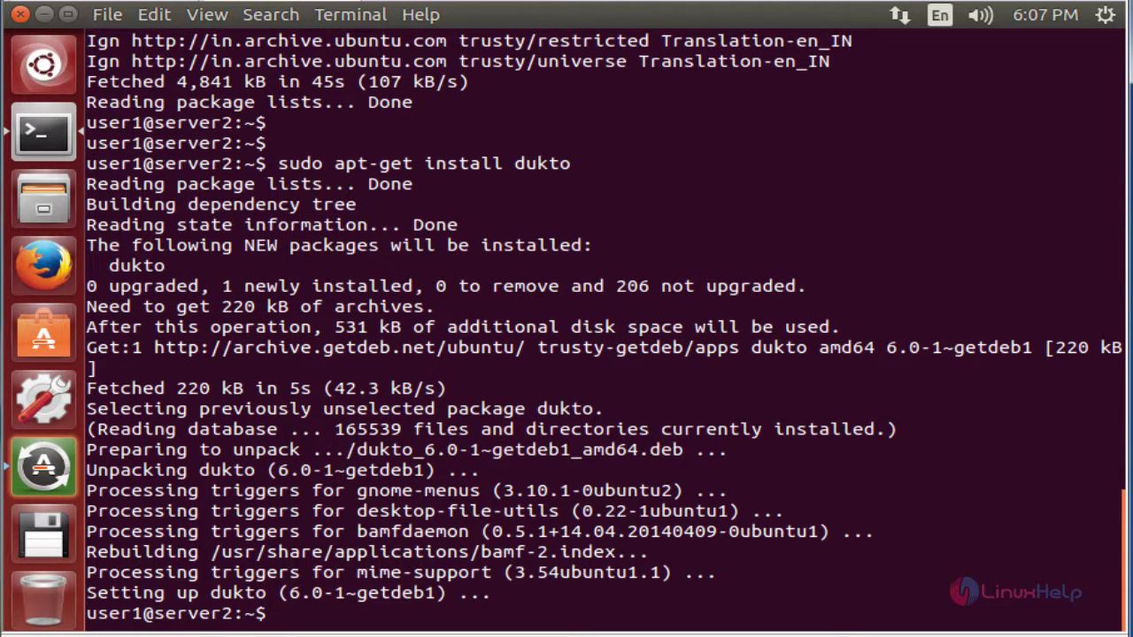
key(Return)
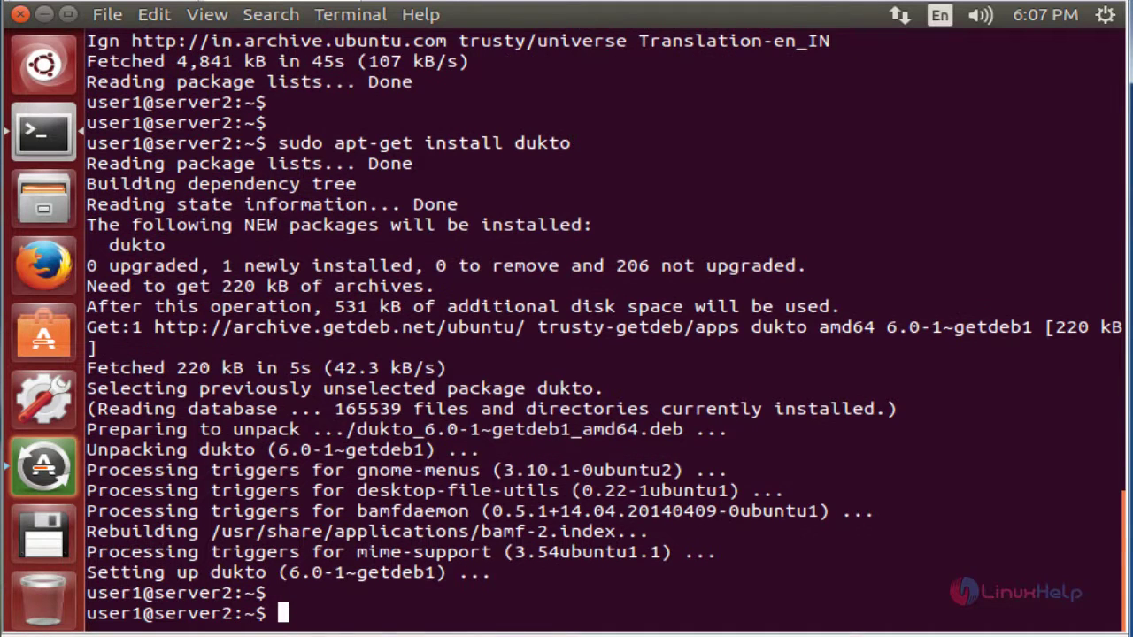
text(dukto)
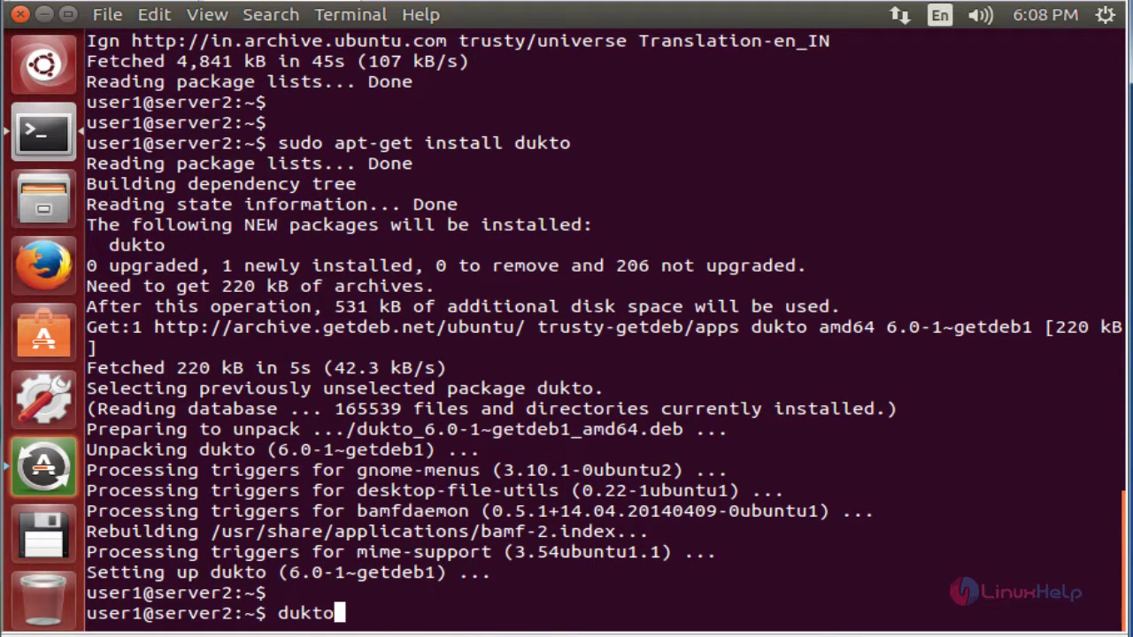
key(Return)
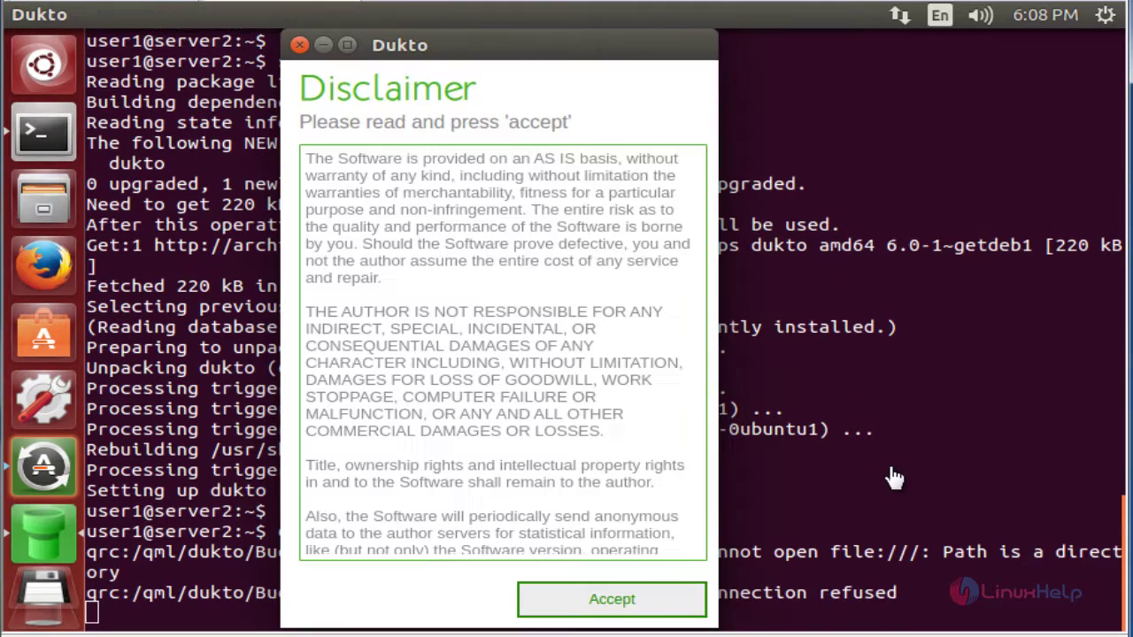
Step: Accept Dukto's disclaimer and check server2's IP address, 192.168.7.158, then return to buddies
click(611, 596)
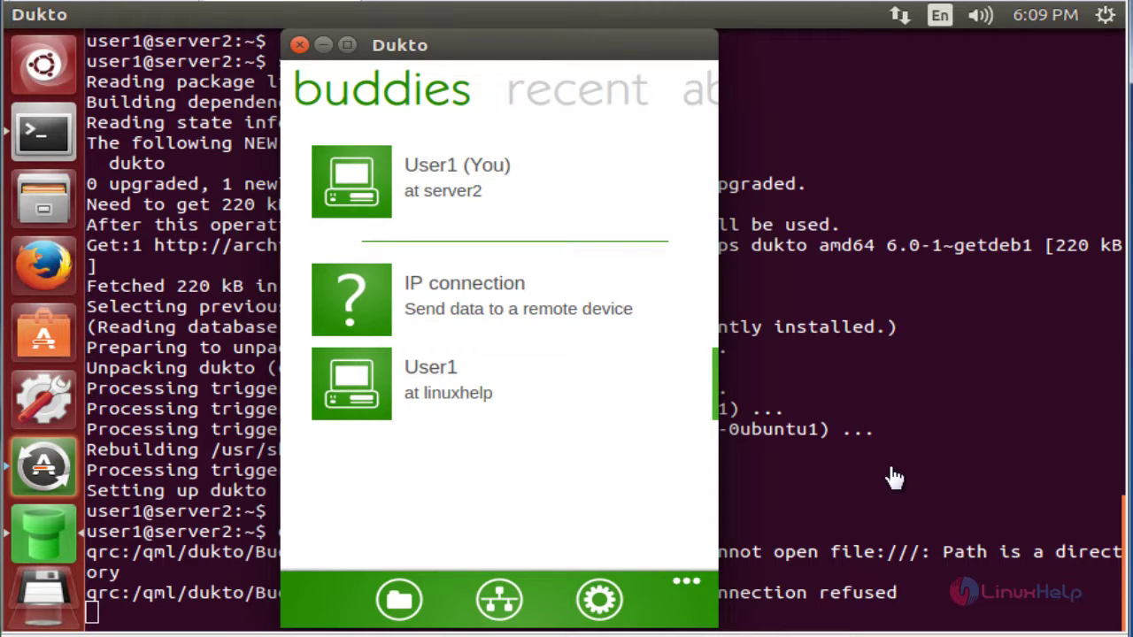
click(687, 581)
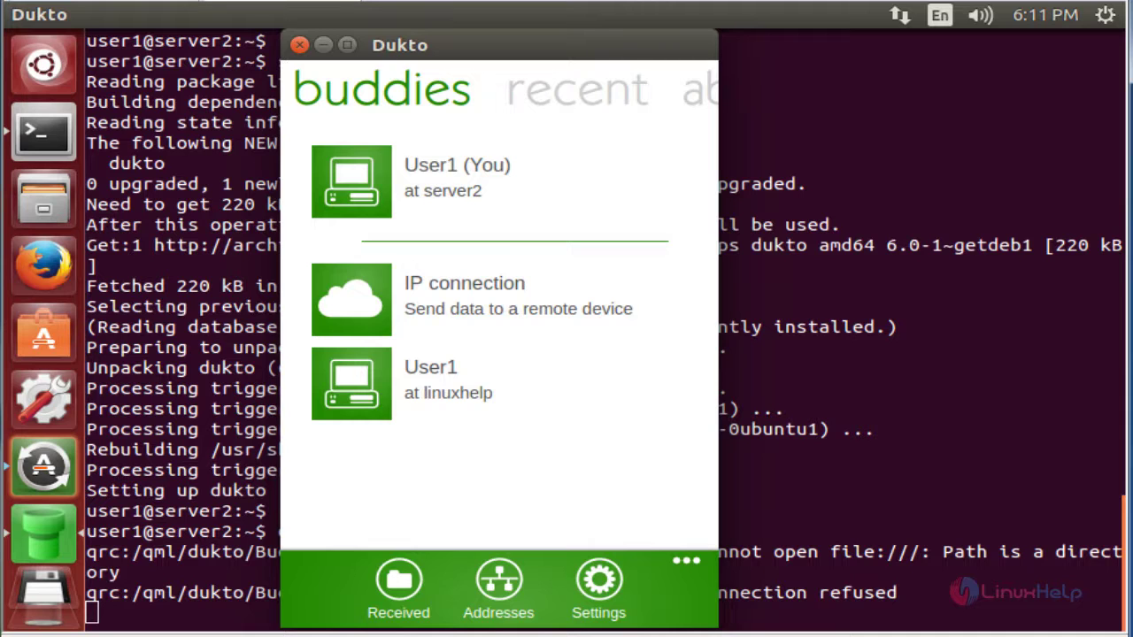
click(499, 581)
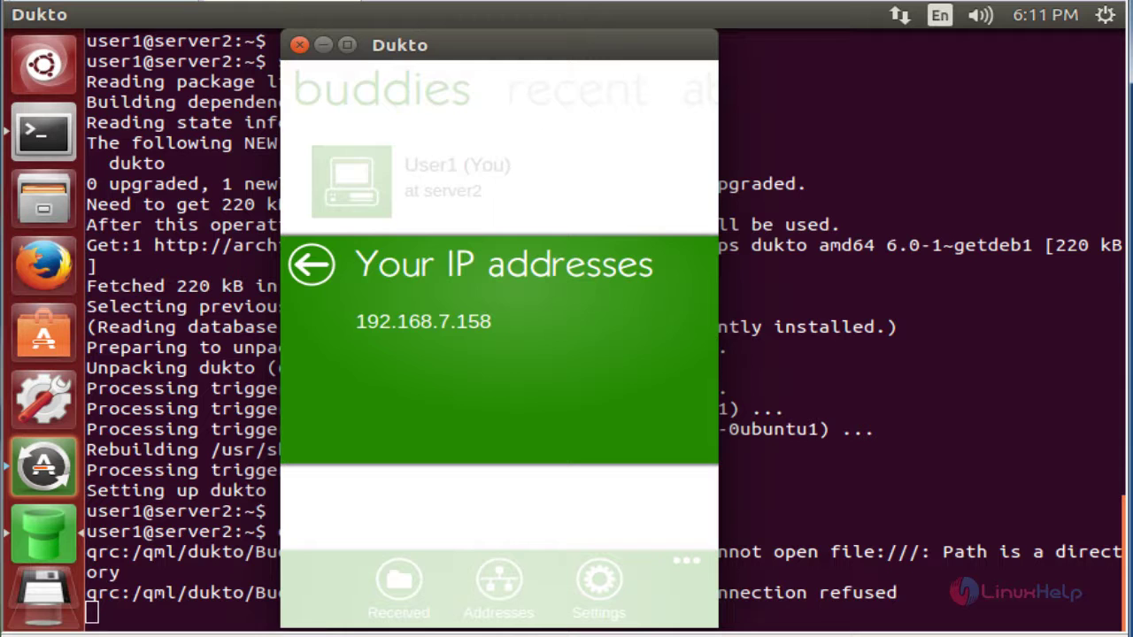
key(Escape)
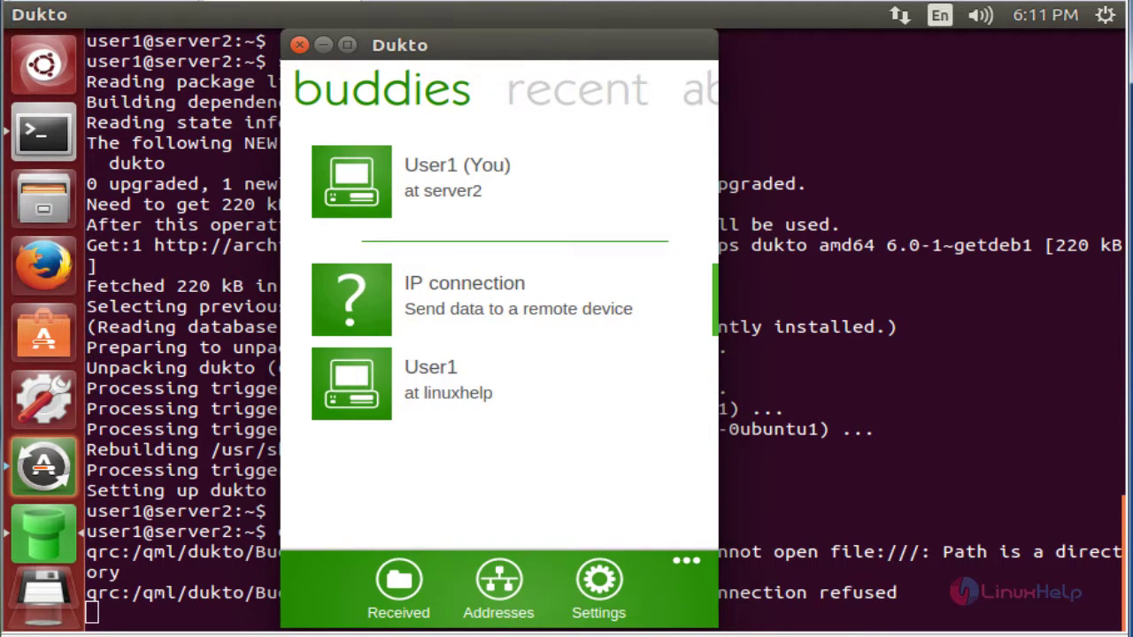
Step: Send the Documents/User-details folder to destination 192.168.7.157 via IP connection
key(Return)
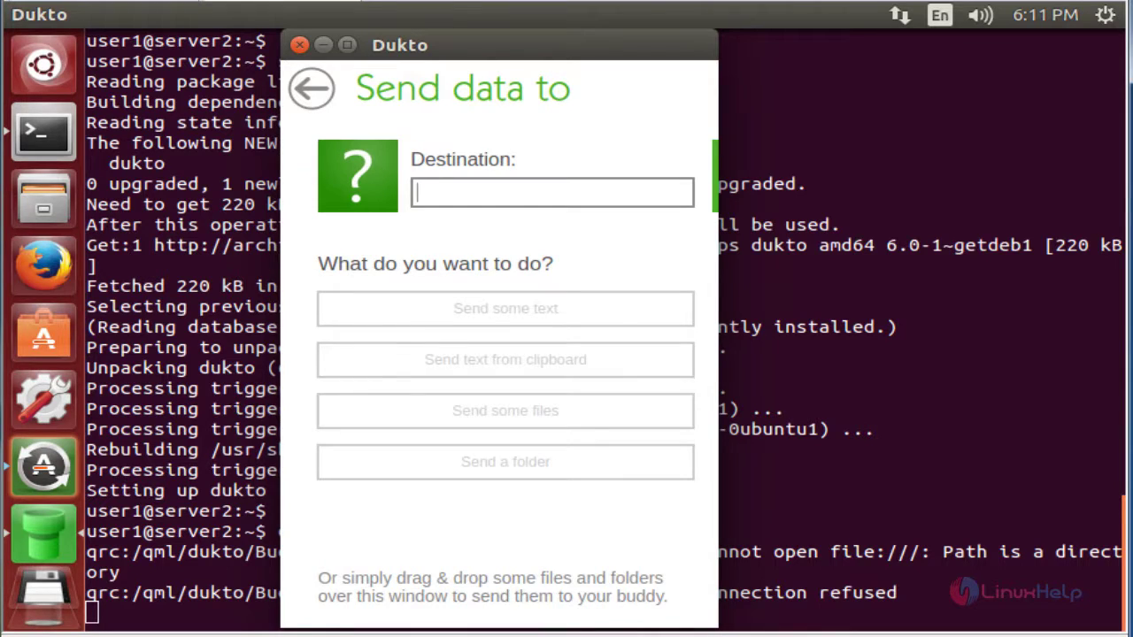
text(192.168.)
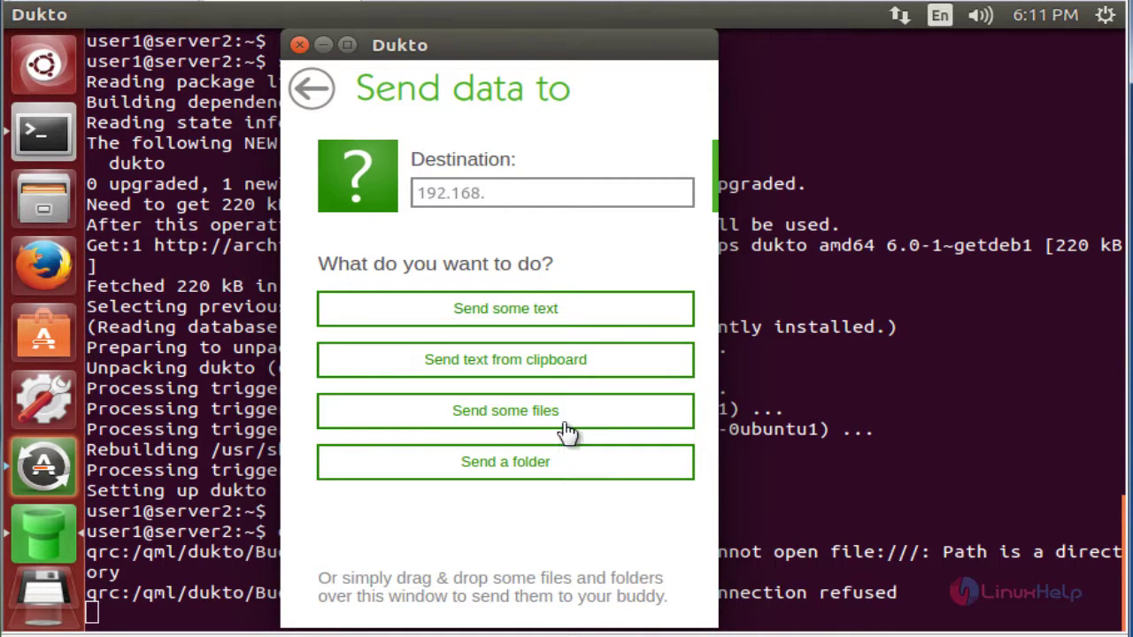
text(7.157)
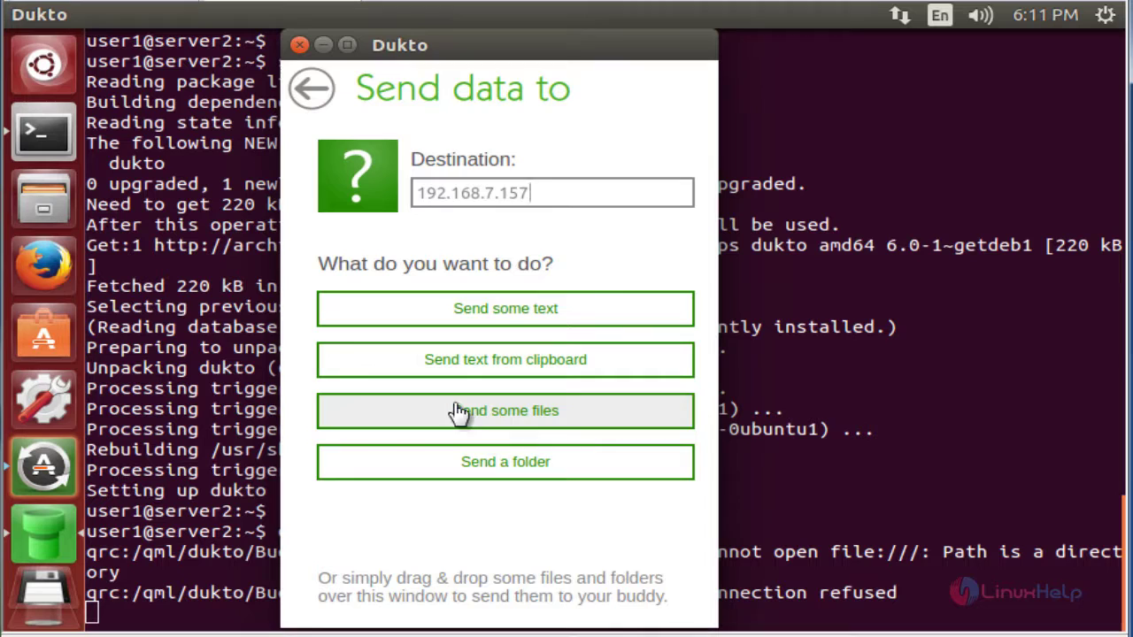
key(Tab)
key(Return)
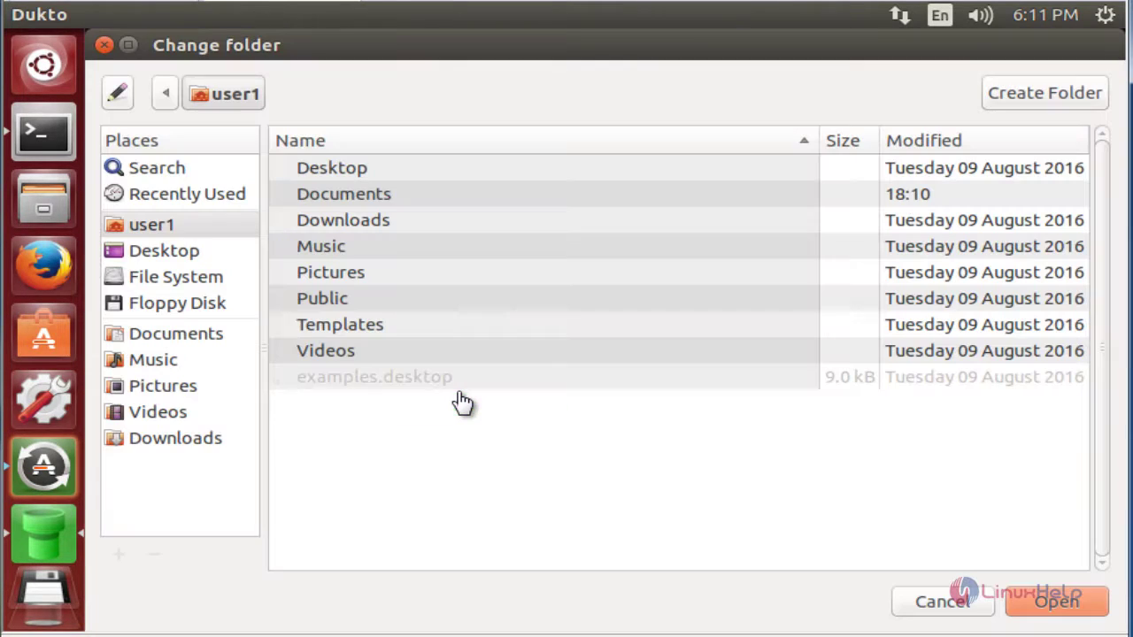
key(Return)
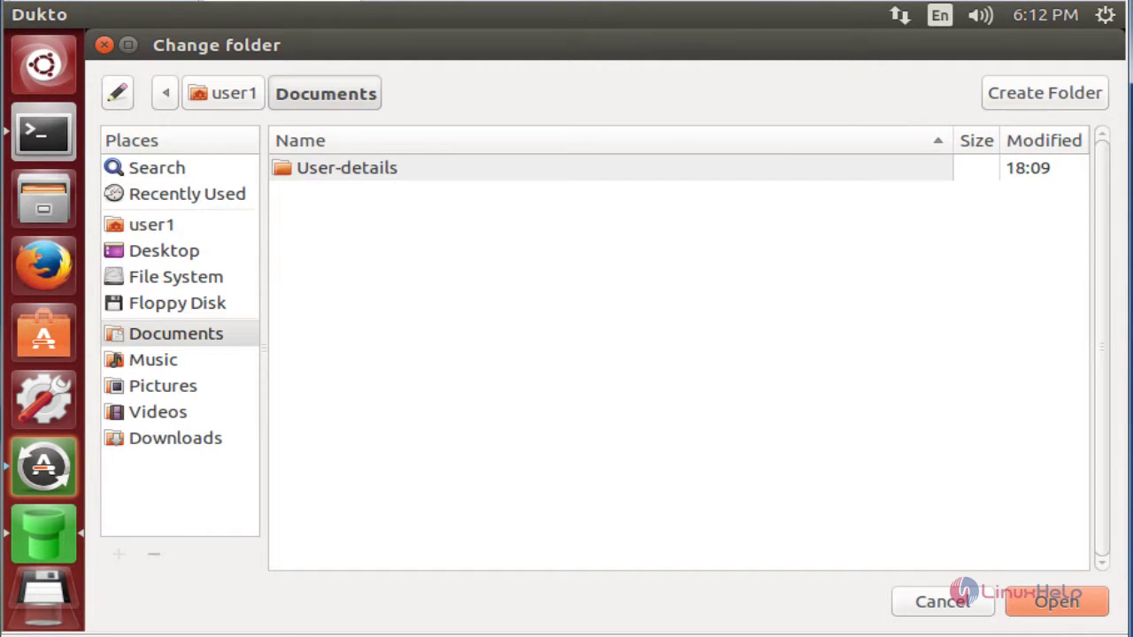
key(Return)
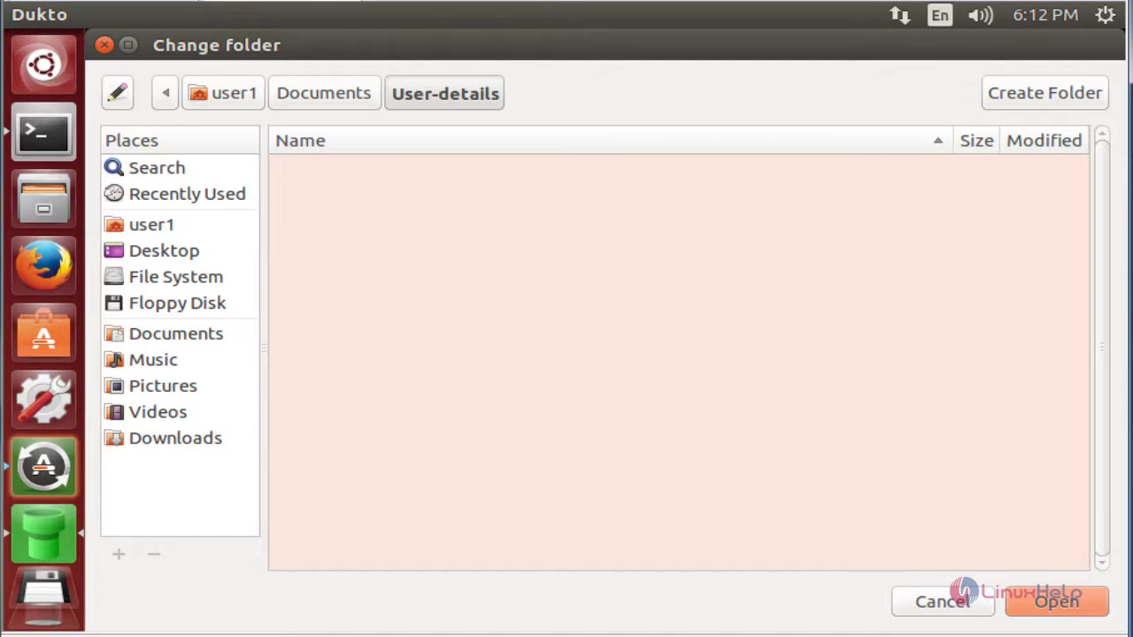
key(Return)
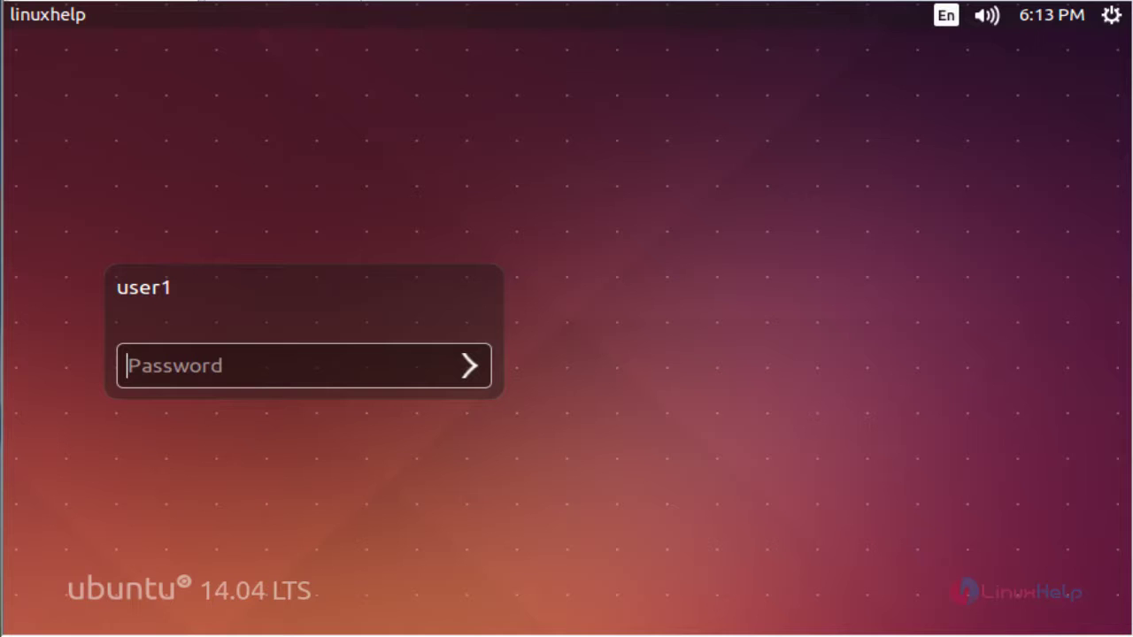
Step: Enter the account password at the linuxhelp machine's lock screen
text(••)
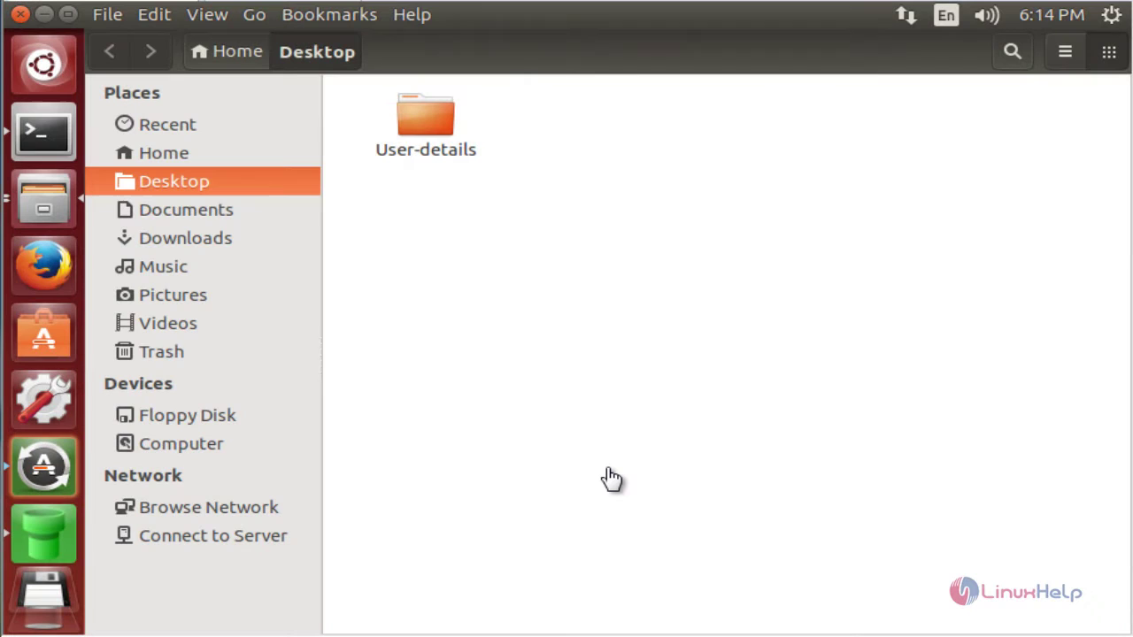